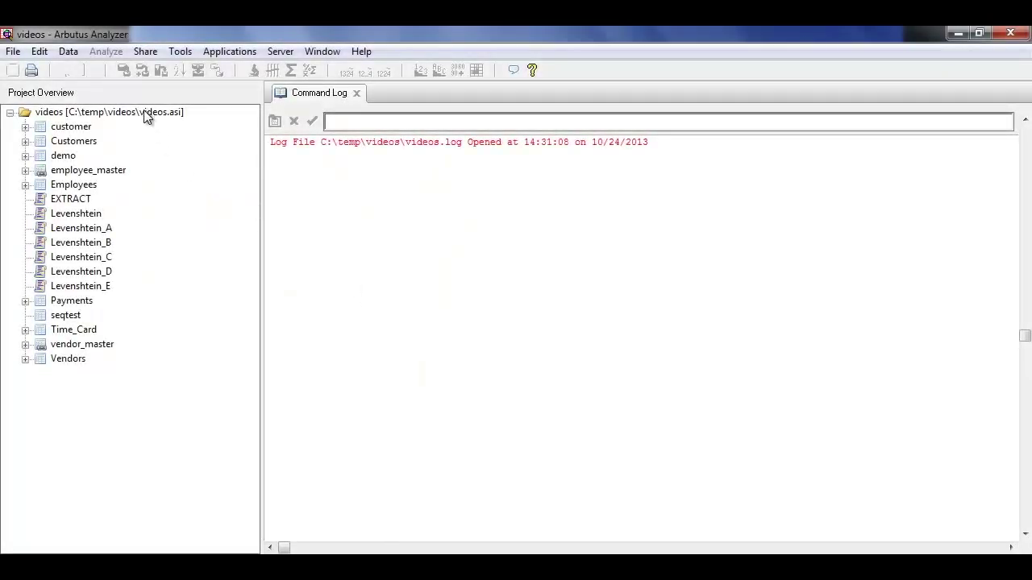
Step: Start a new table in the videos project, keeping the local platform
right_click(143, 111)
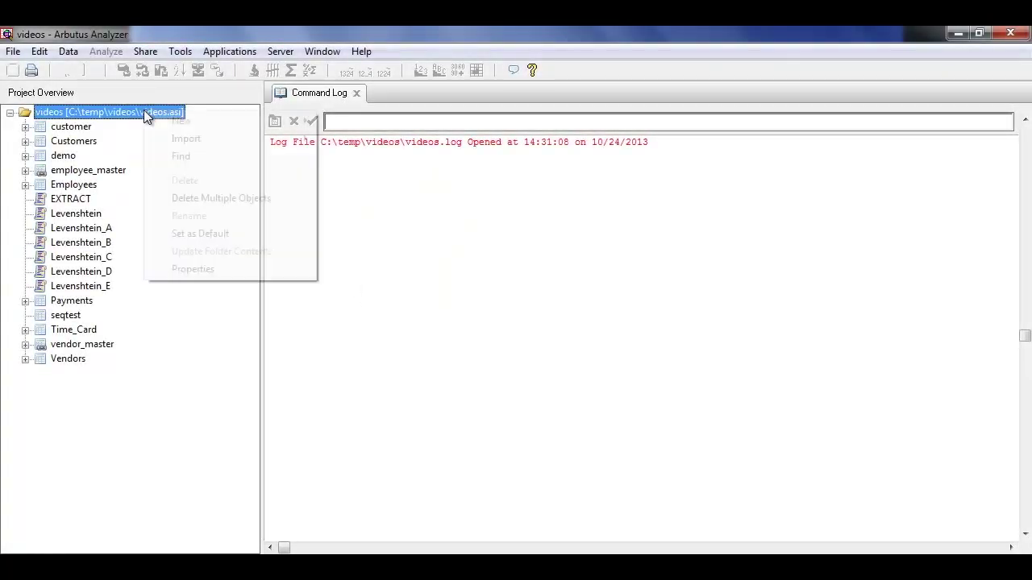
mouse_move(193, 122)
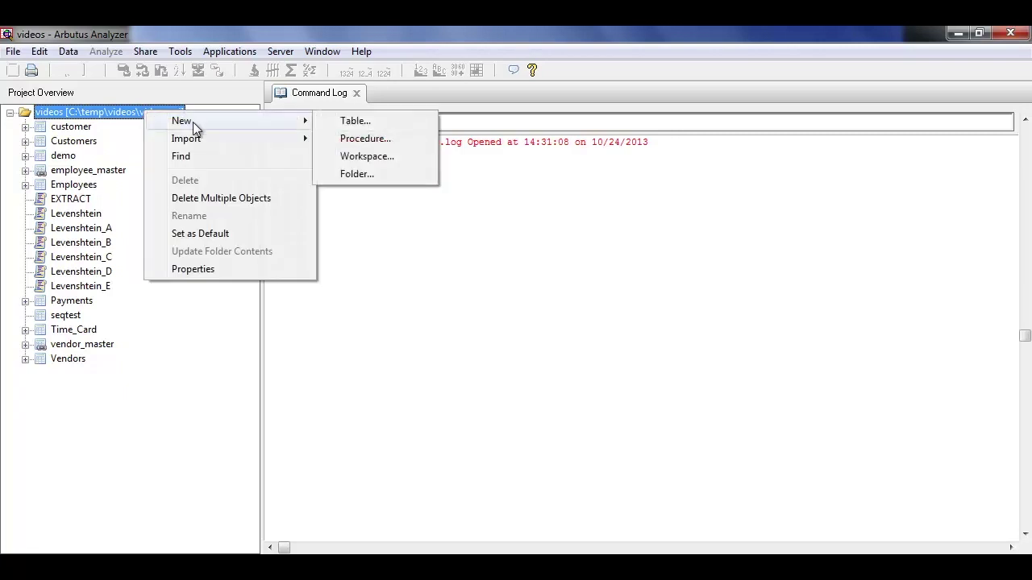
click(355, 121)
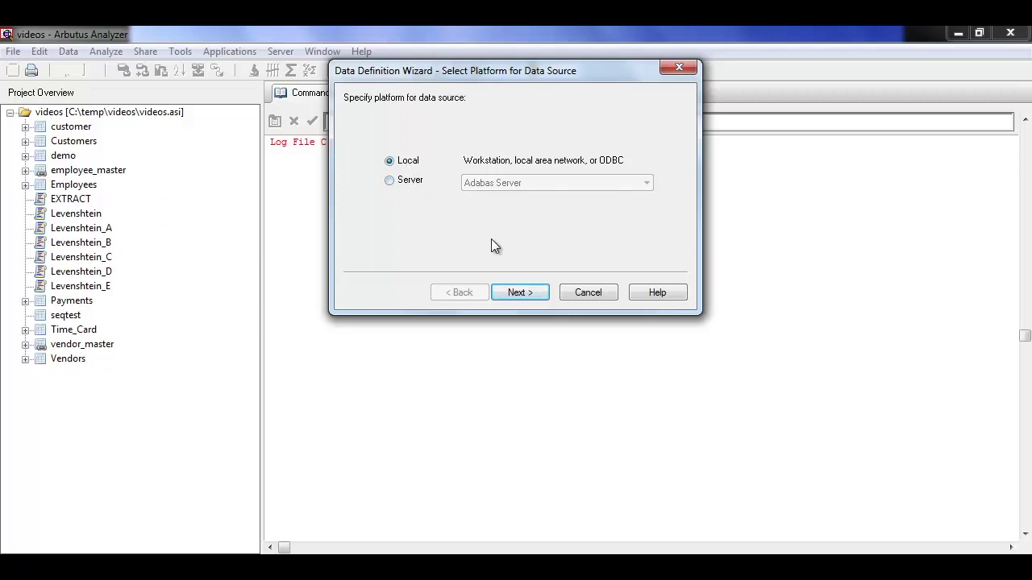
click(539, 295)
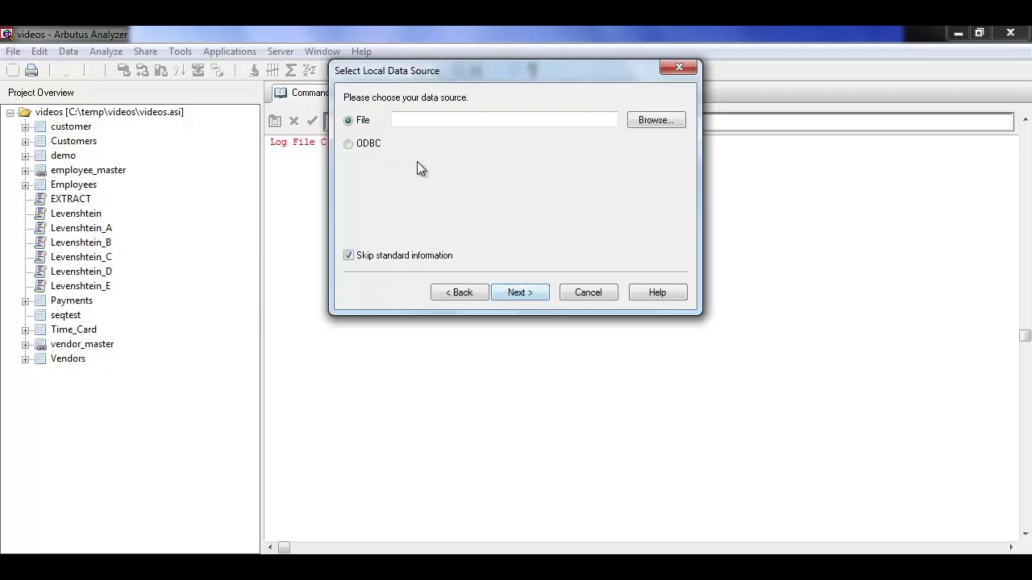
Step: Choose an ODBC source with the SQL Server data source and connect to reach table selection
click(348, 144)
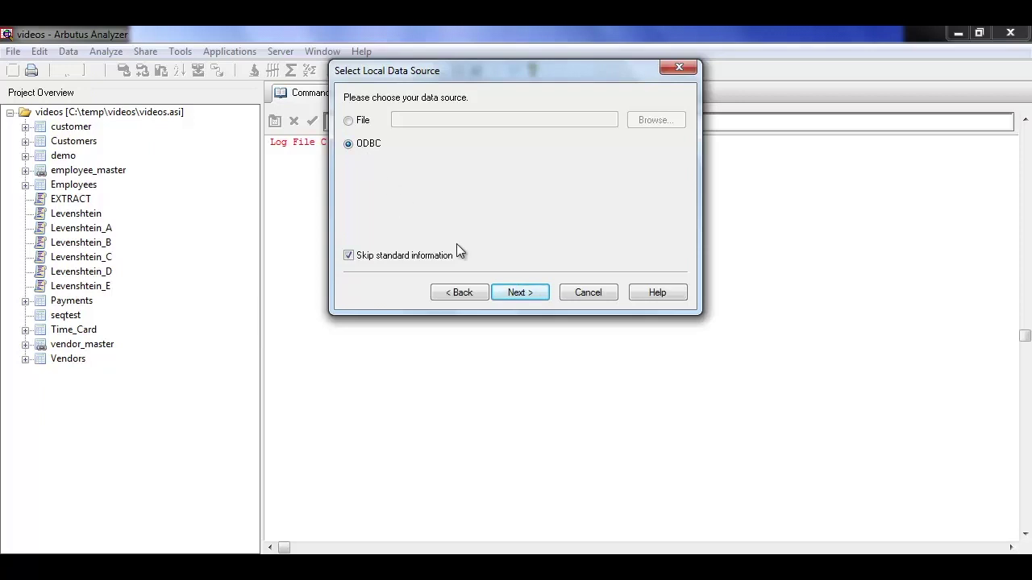
click(532, 291)
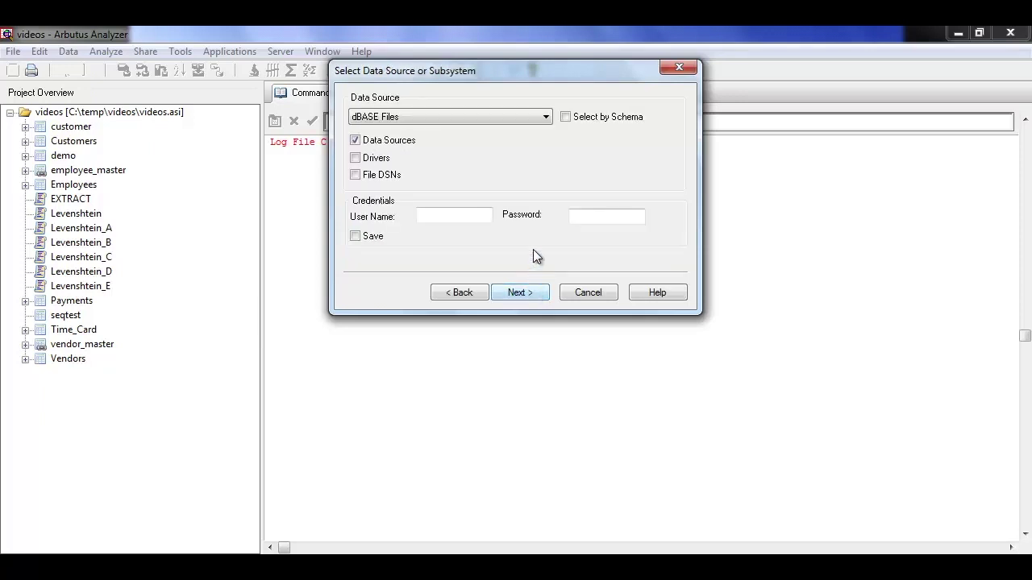
click(545, 117)
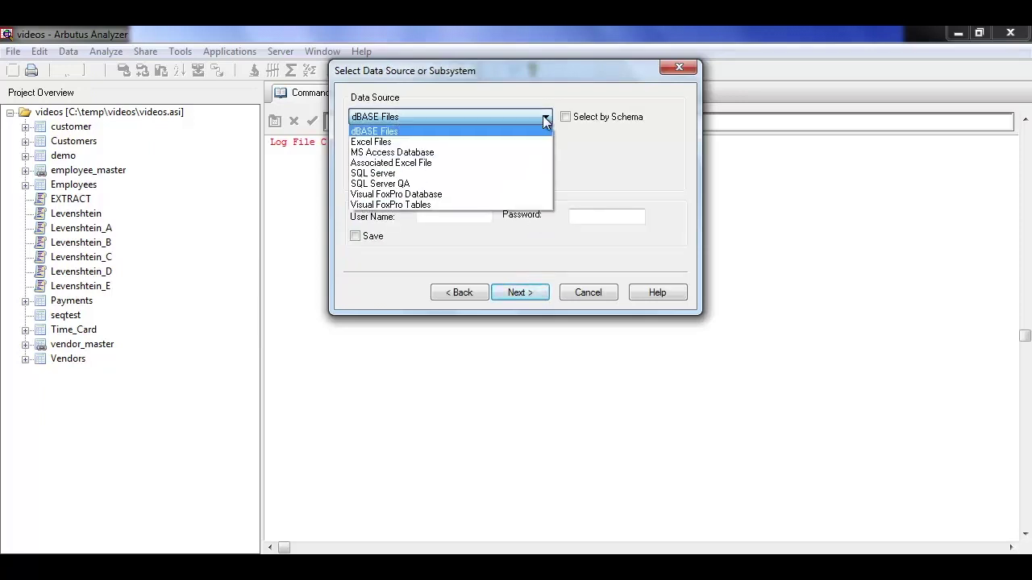
click(405, 174)
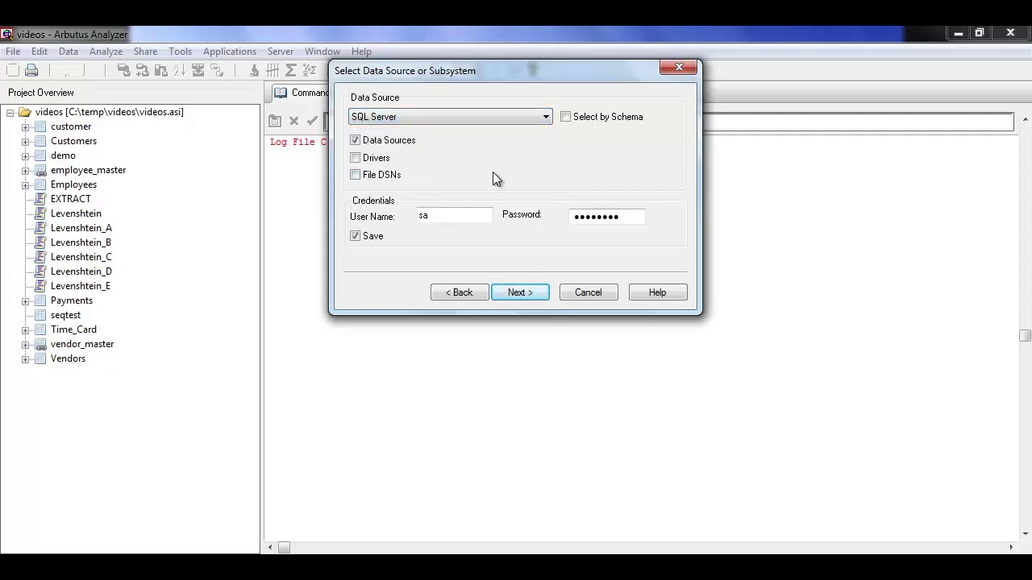
click(534, 293)
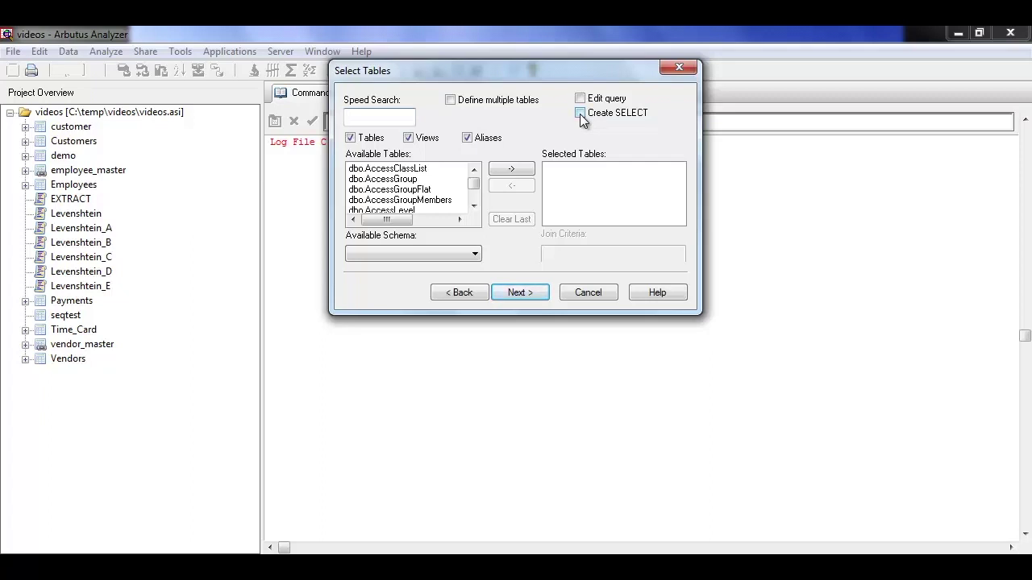
Step: Enable a custom SELECT, then paste and confirm the Customers–Orders LEFT JOIN query on CustomerID
click(580, 113)
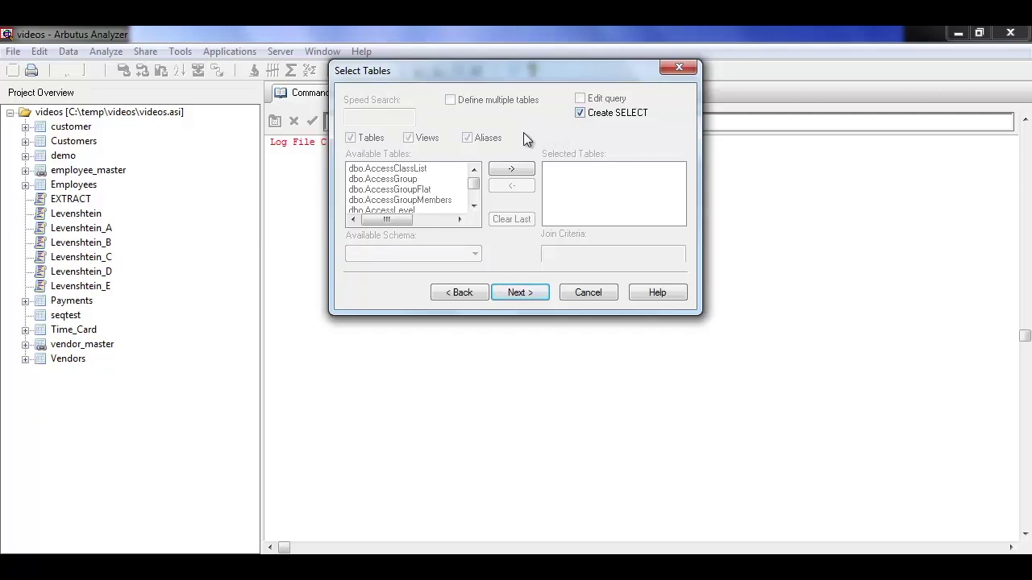
click(522, 293)
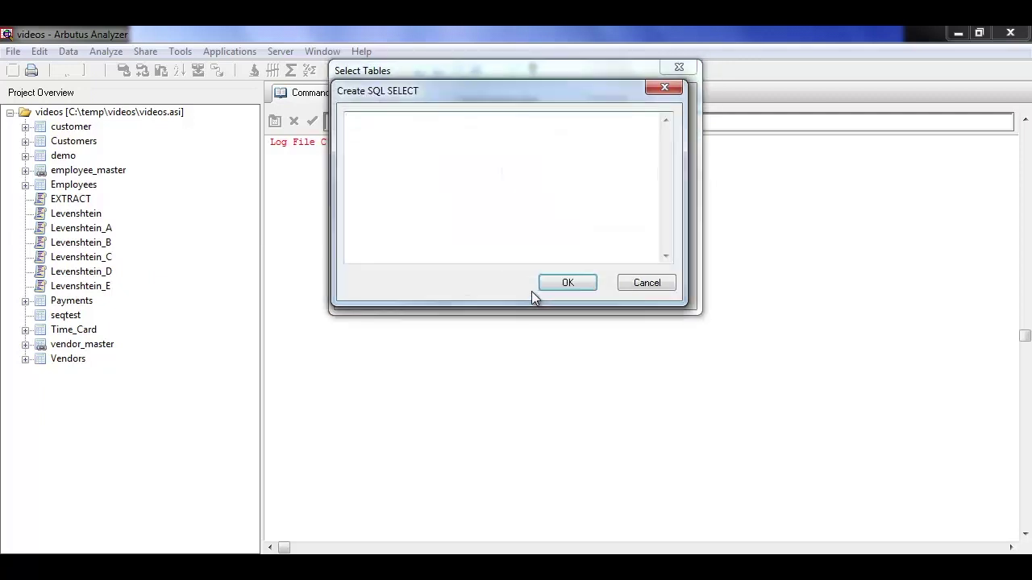
right_click(409, 167)
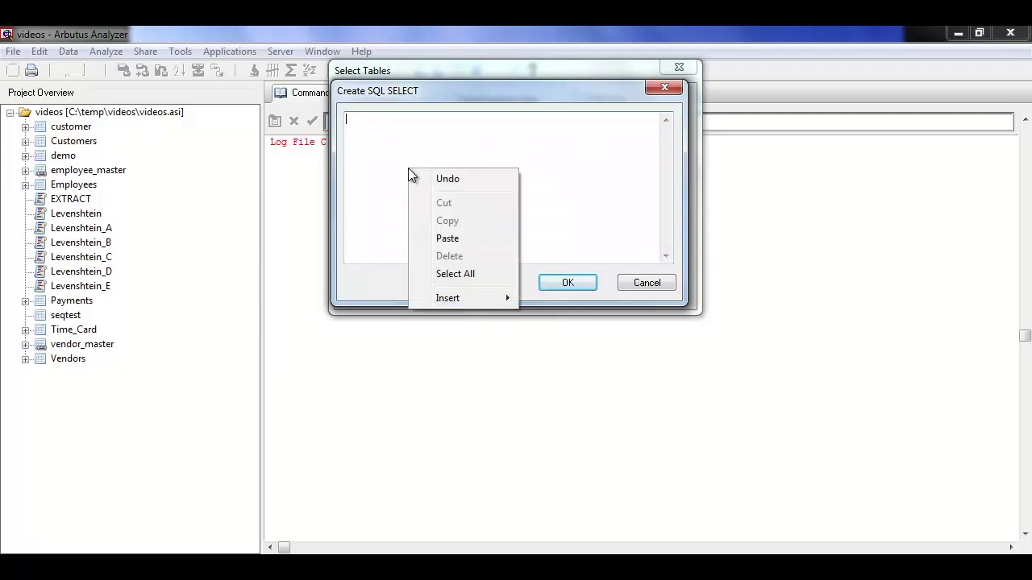
click(440, 238)
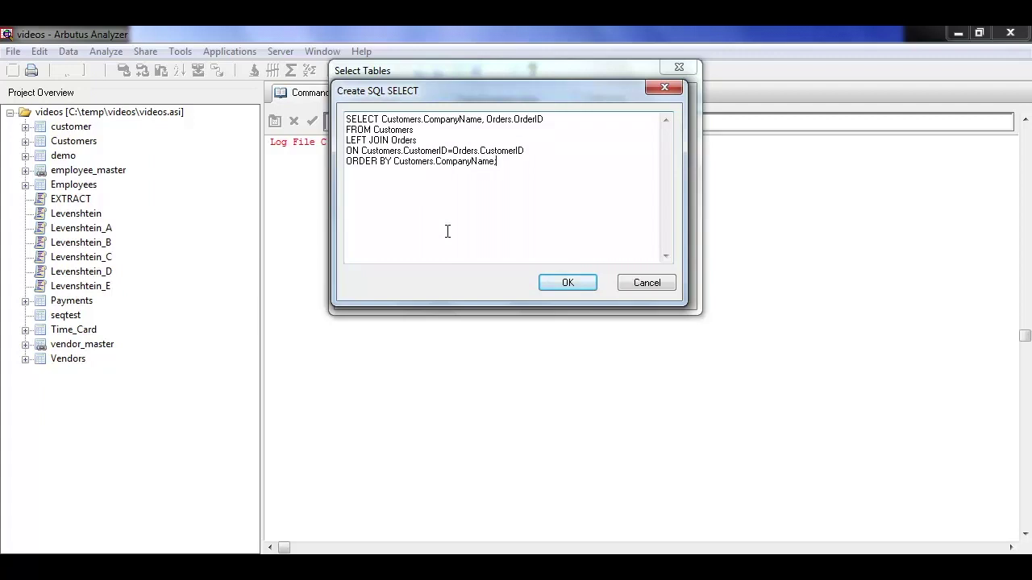
click(583, 284)
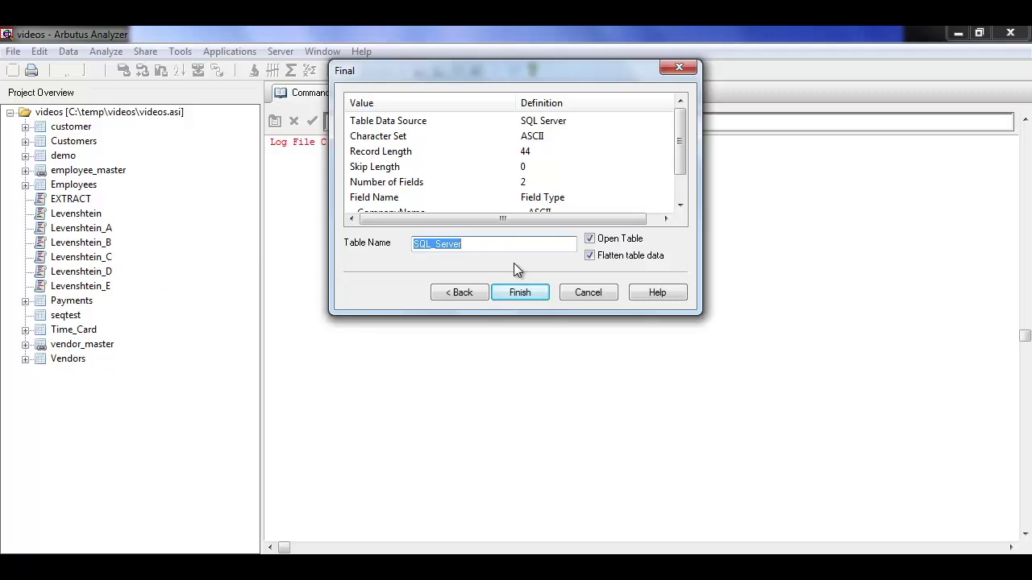
Step: Name the table Left_Join_Customers_Orders_By_CustomerID and save its flattened data file
text(Left_Join_Custom)
text(ers_Orders_By_Cus)
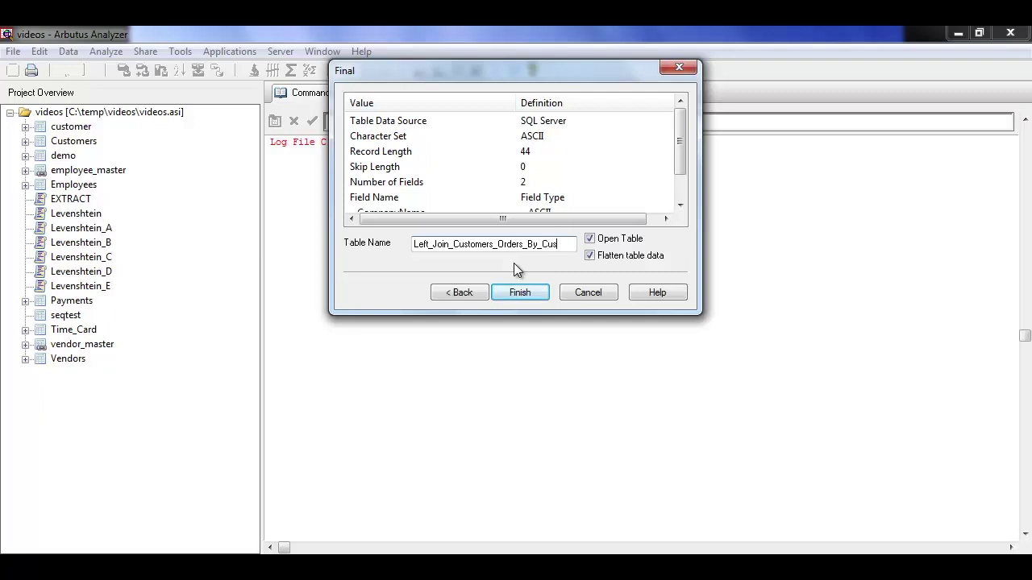
text(tomerID)
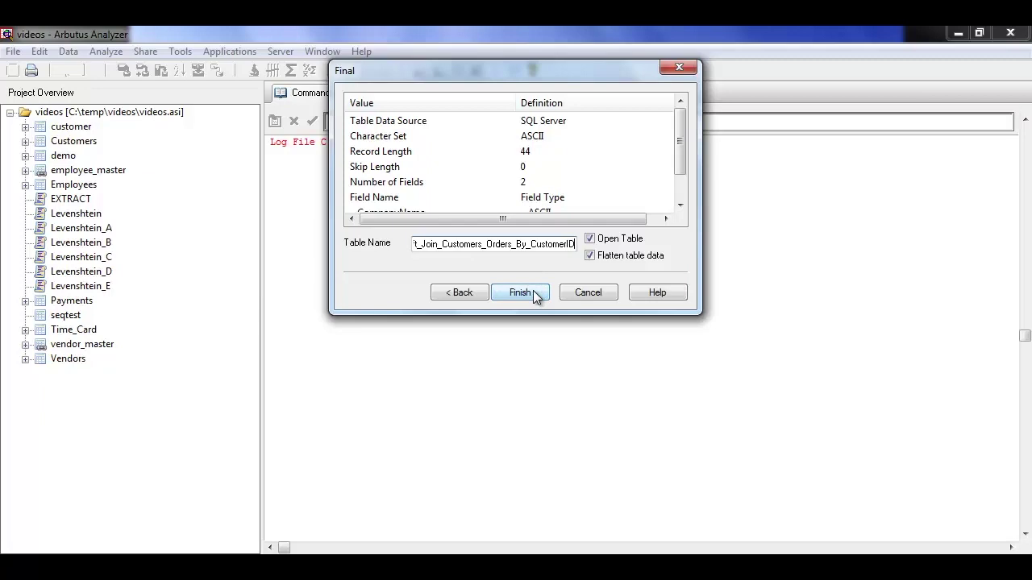
click(532, 292)
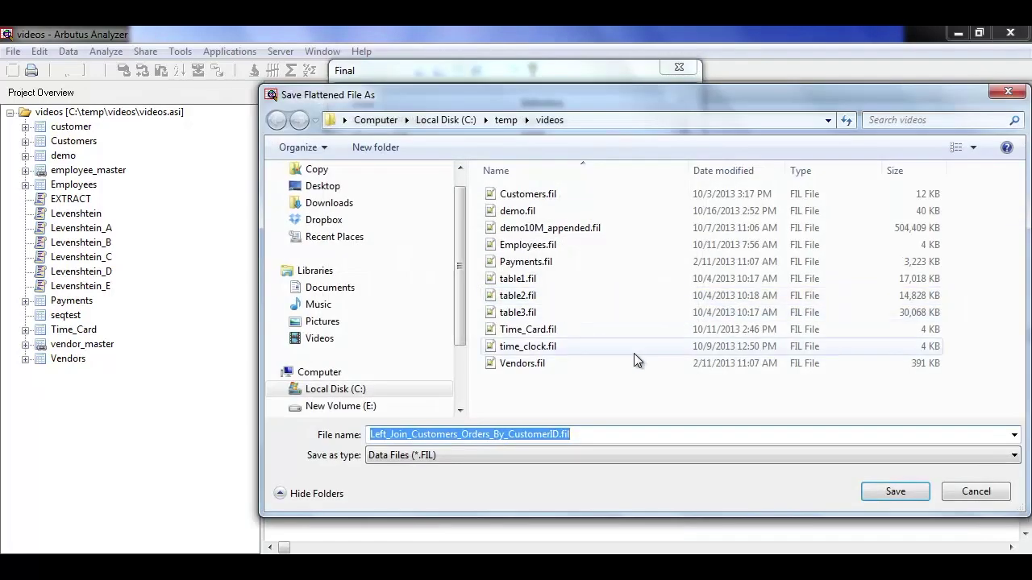
click(895, 488)
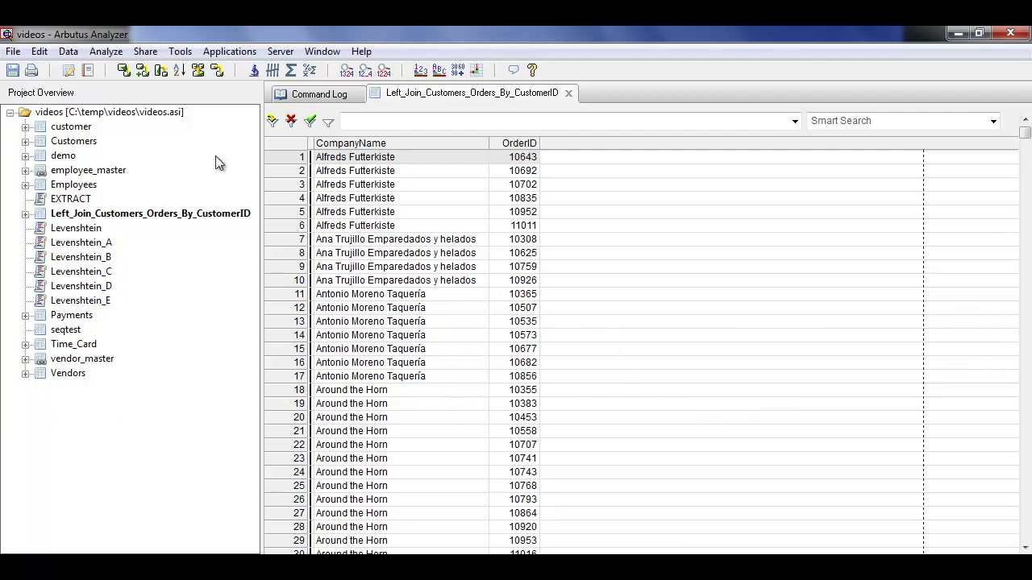
right_click(164, 111)
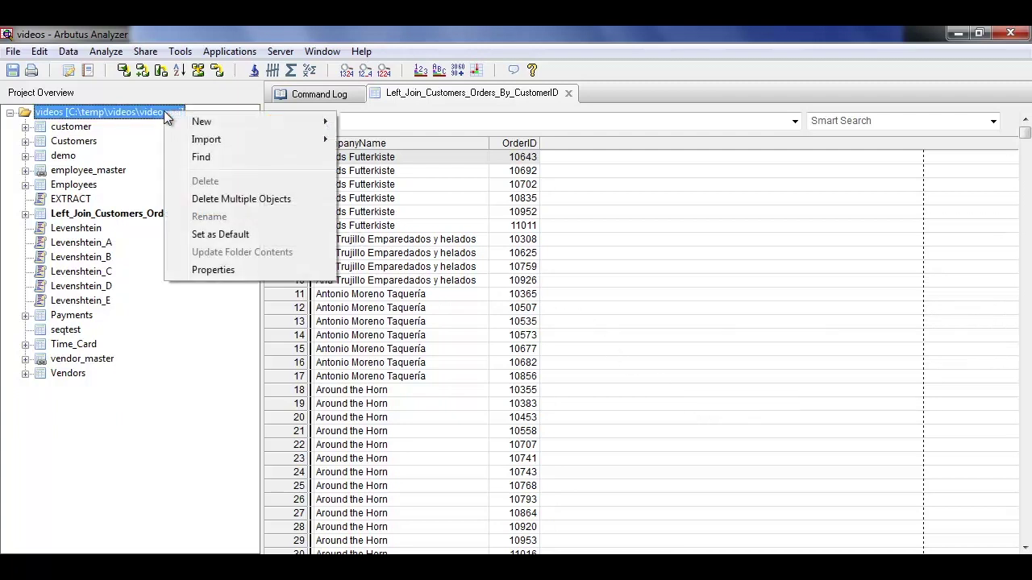
Step: Start a second new table from the local ODBC SQL Server data source
mouse_move(222, 123)
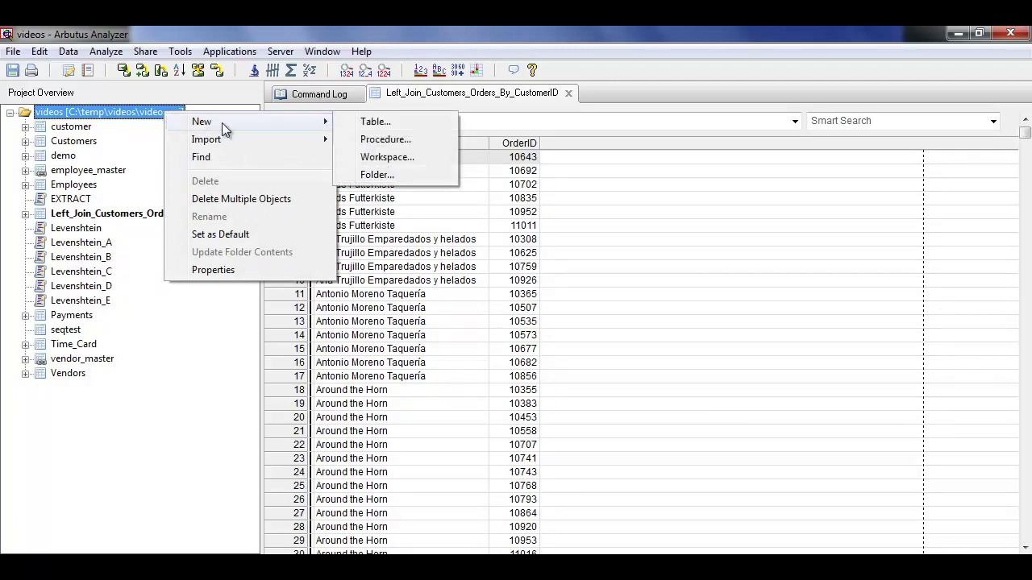
click(393, 117)
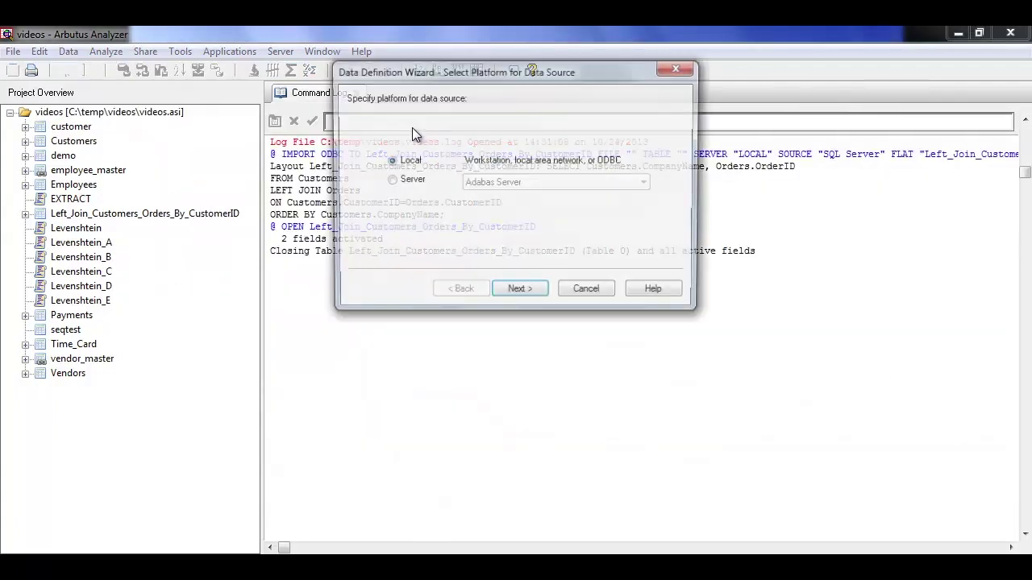
click(537, 289)
click(367, 143)
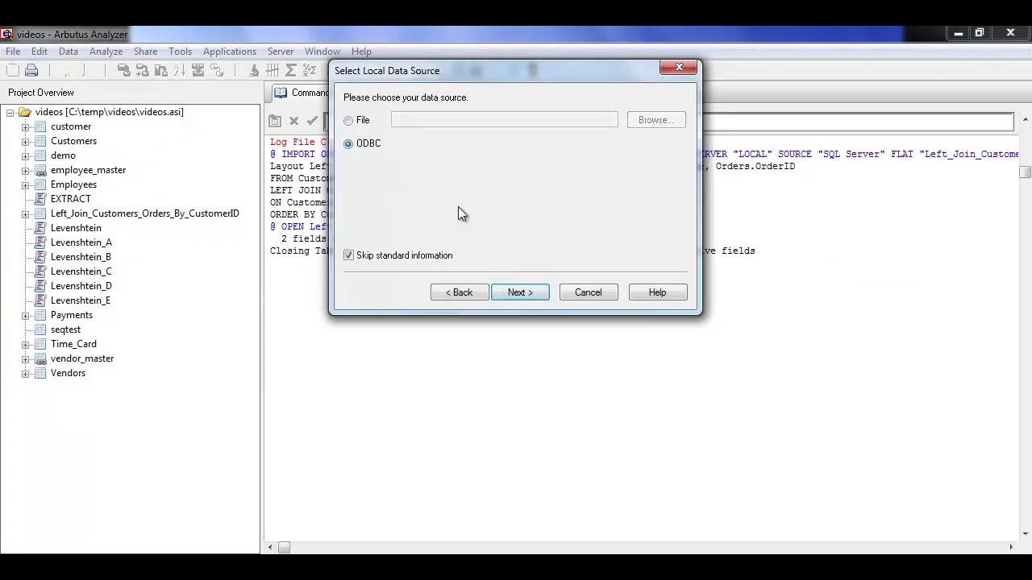
click(529, 291)
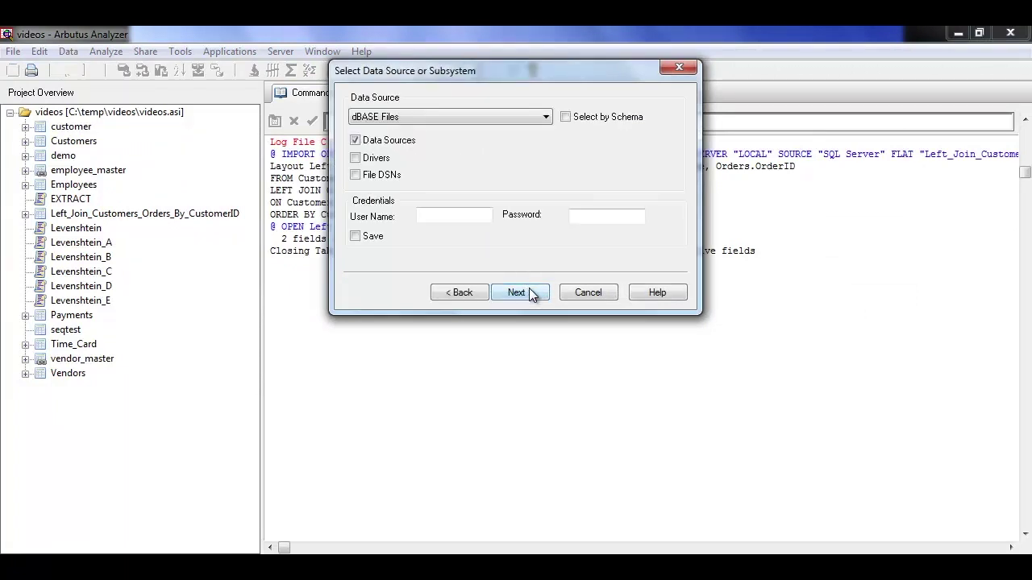
click(548, 115)
click(474, 181)
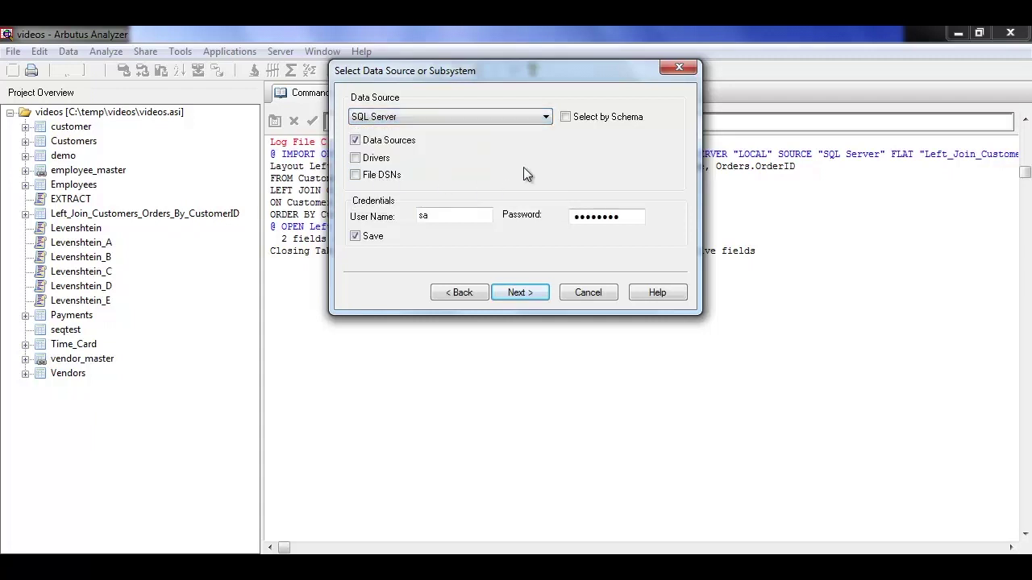
click(540, 294)
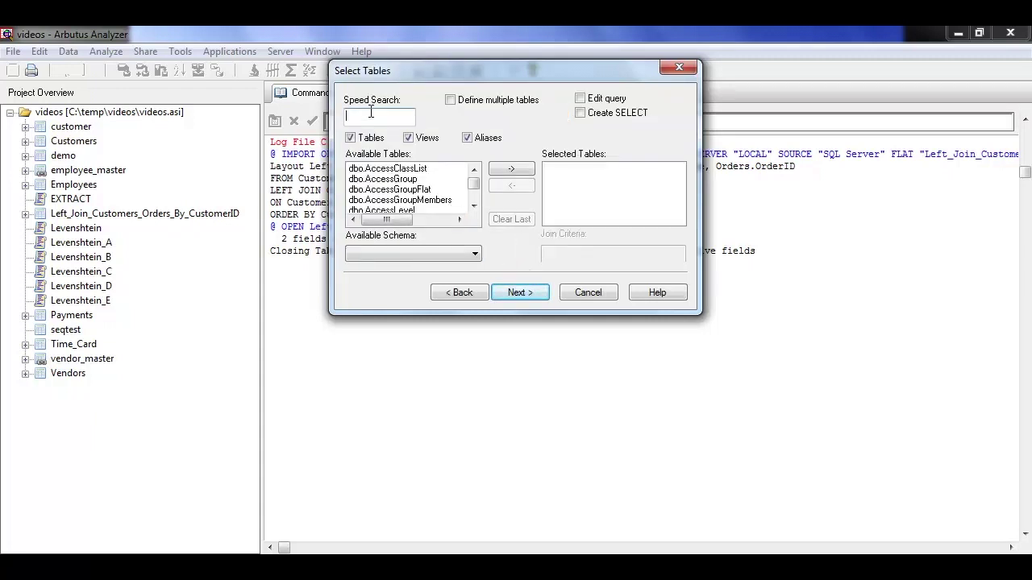
Step: Search for 'orders', add dbo.Orders with SQL editing enabled, and keep all its columns
text(orders)
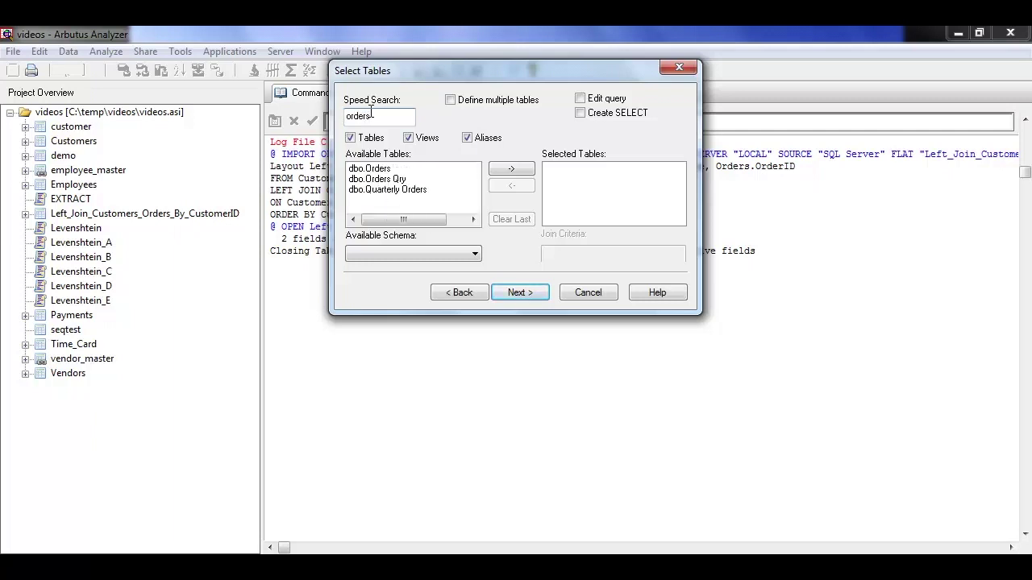
double_click(359, 169)
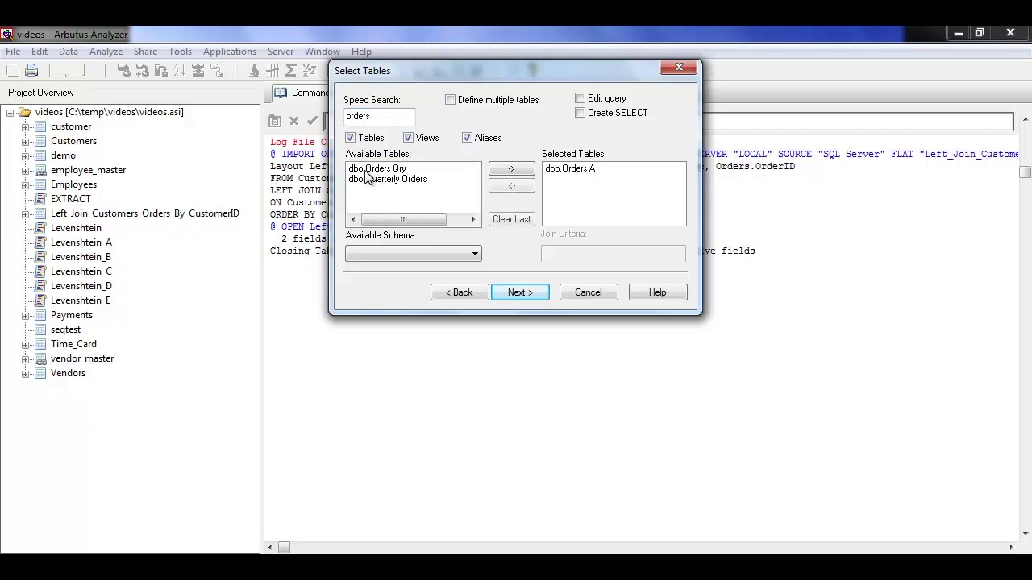
click(580, 98)
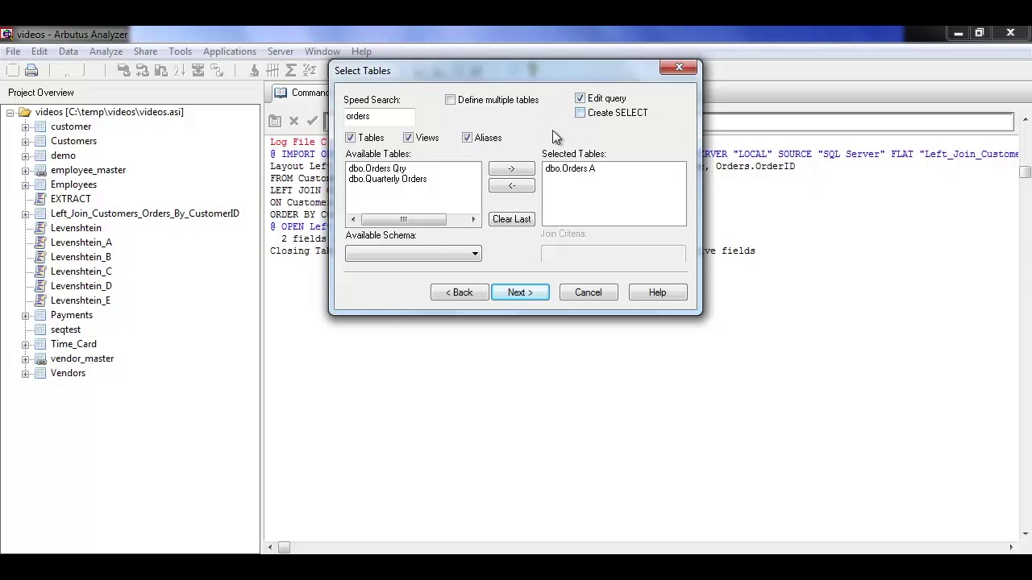
click(516, 292)
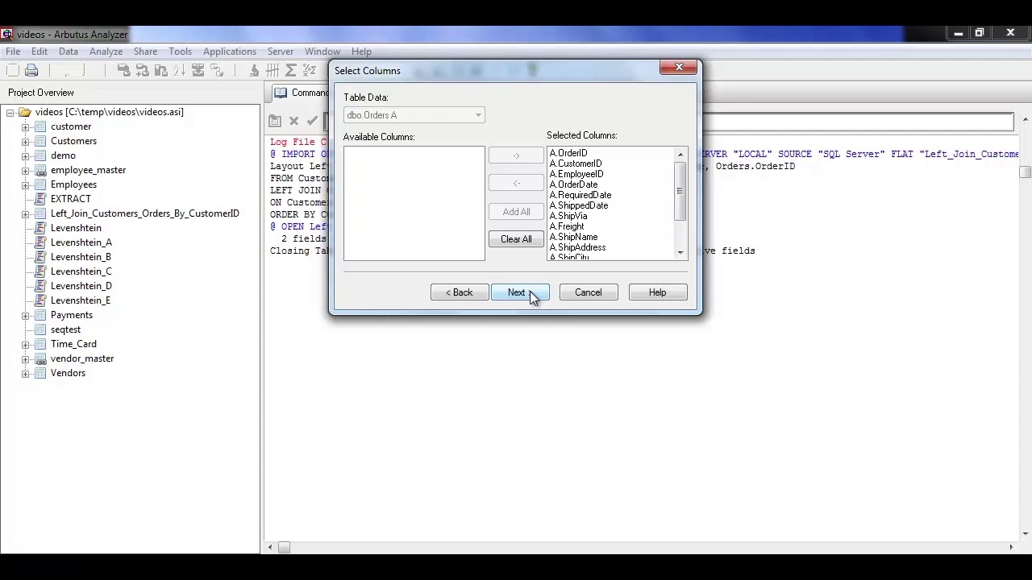
click(516, 292)
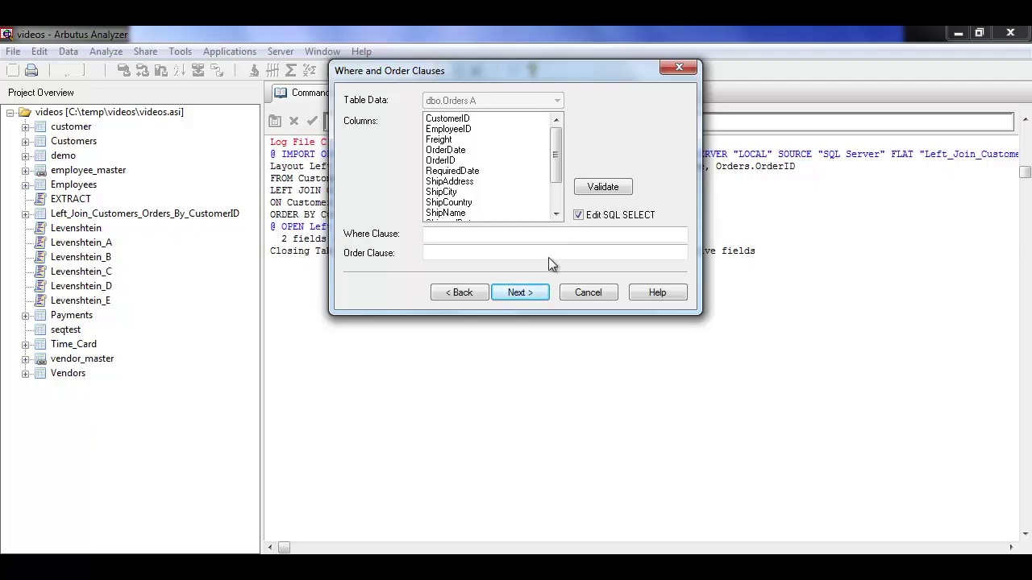
Step: Review the generated Orders SELECT statement unchanged, then return to the Where clause page
click(531, 294)
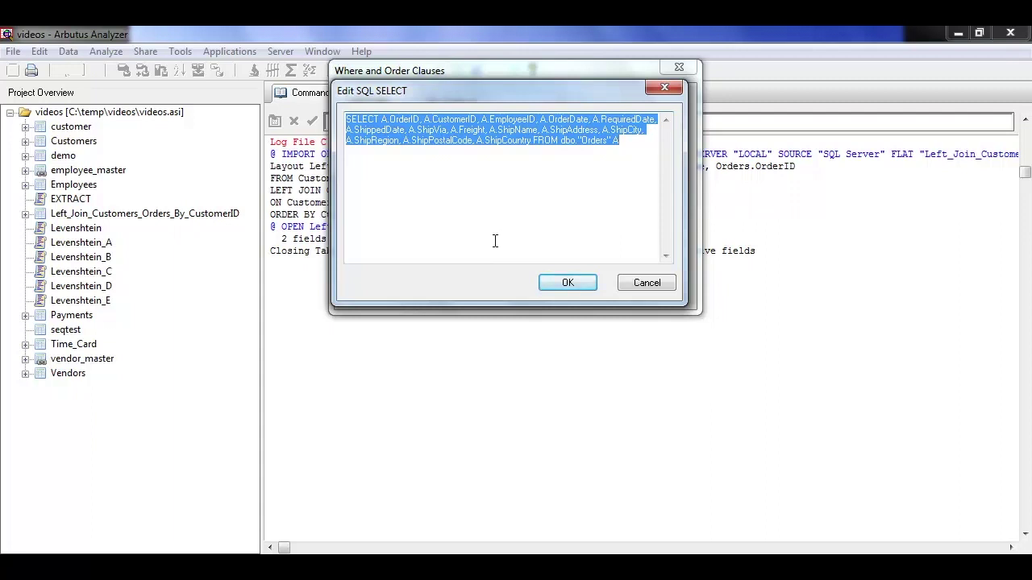
click(573, 284)
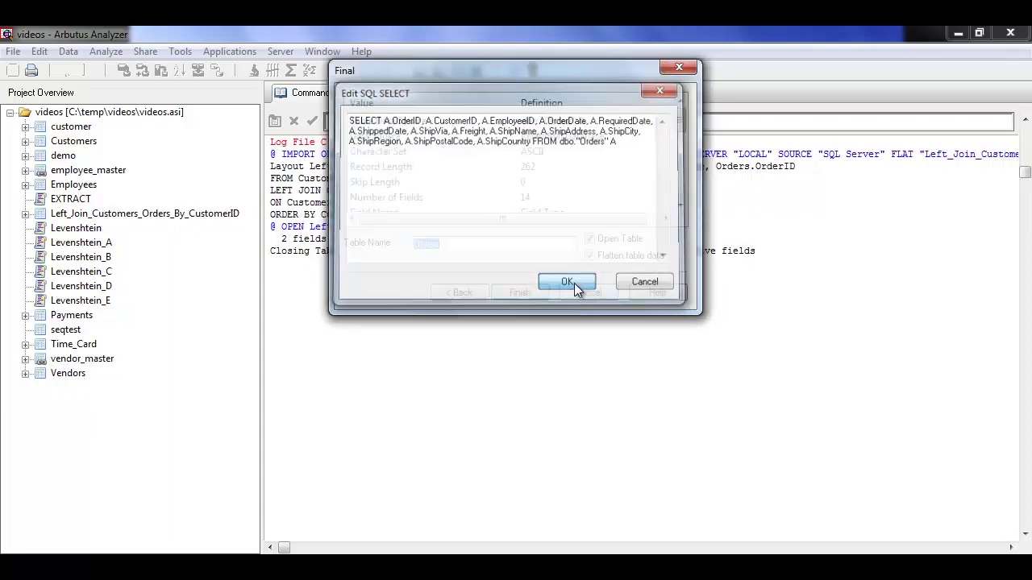
click(463, 294)
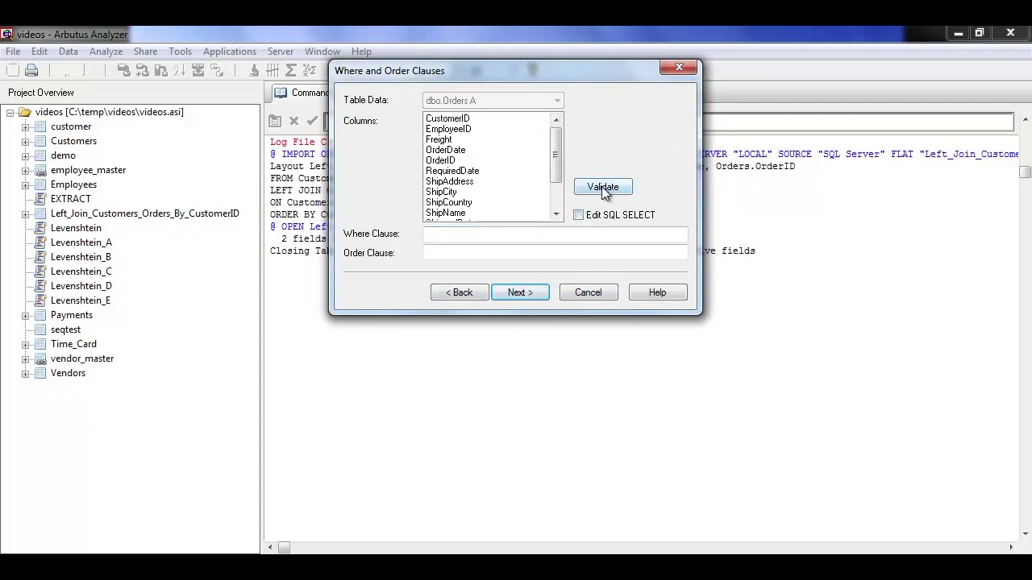
click(427, 235)
Step: Set and validate the Where clause A.ShipCountry = 'USA'
double_click(450, 202)
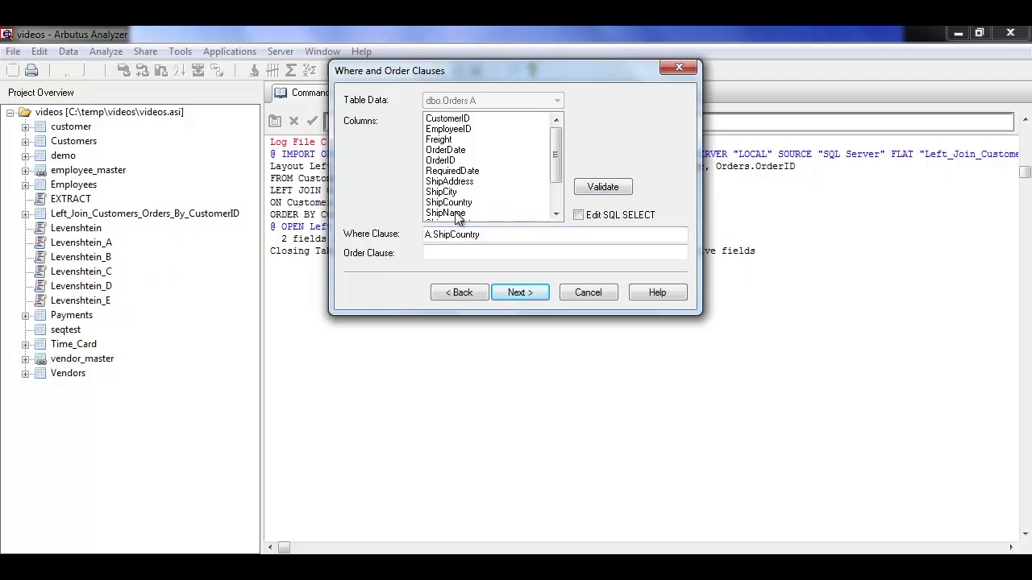
click(500, 234)
text(= 'USA')
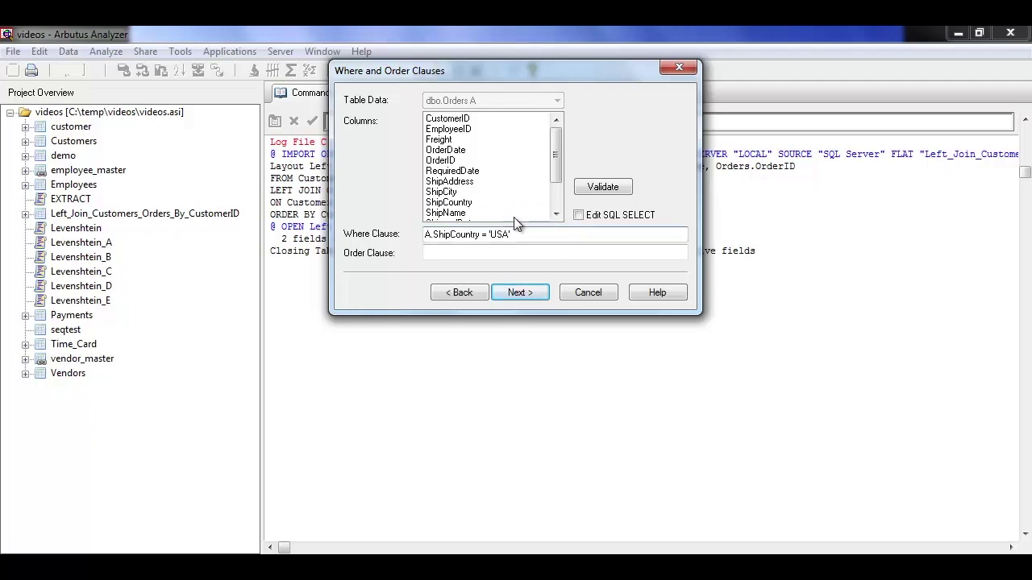
click(615, 186)
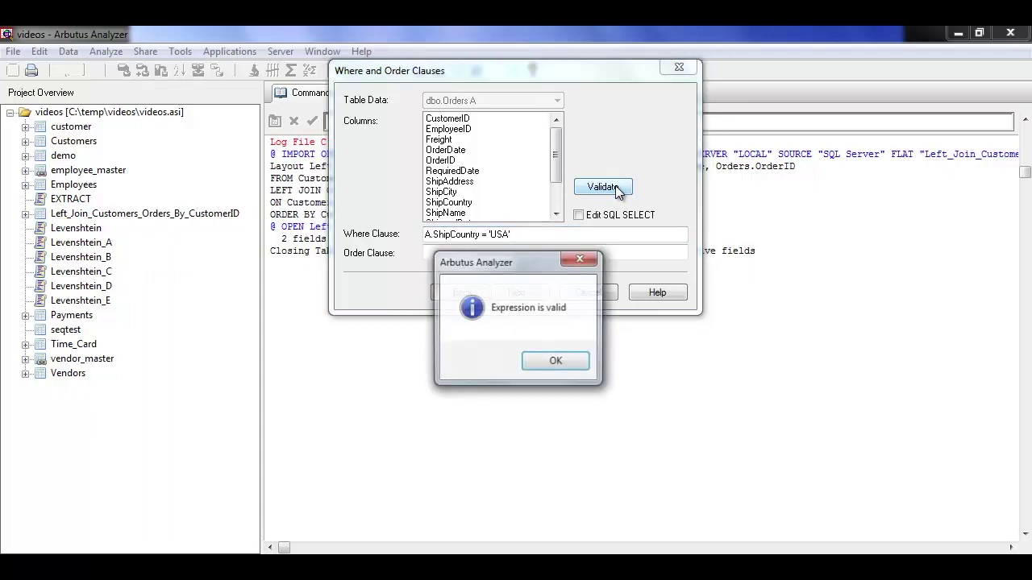
click(573, 357)
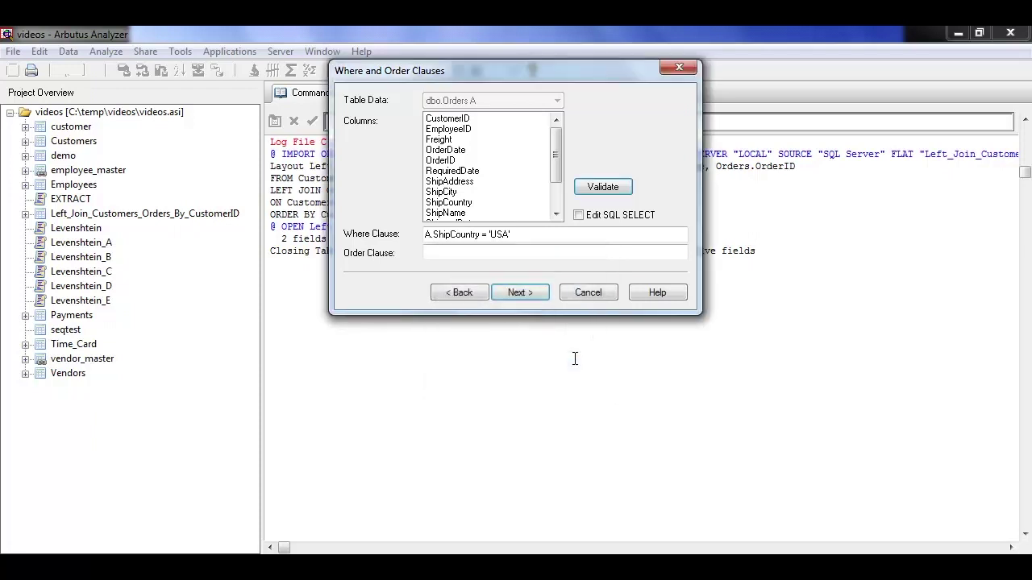
Step: Rename the table to US_Orders and save its data file as US_Orders.fil
click(535, 291)
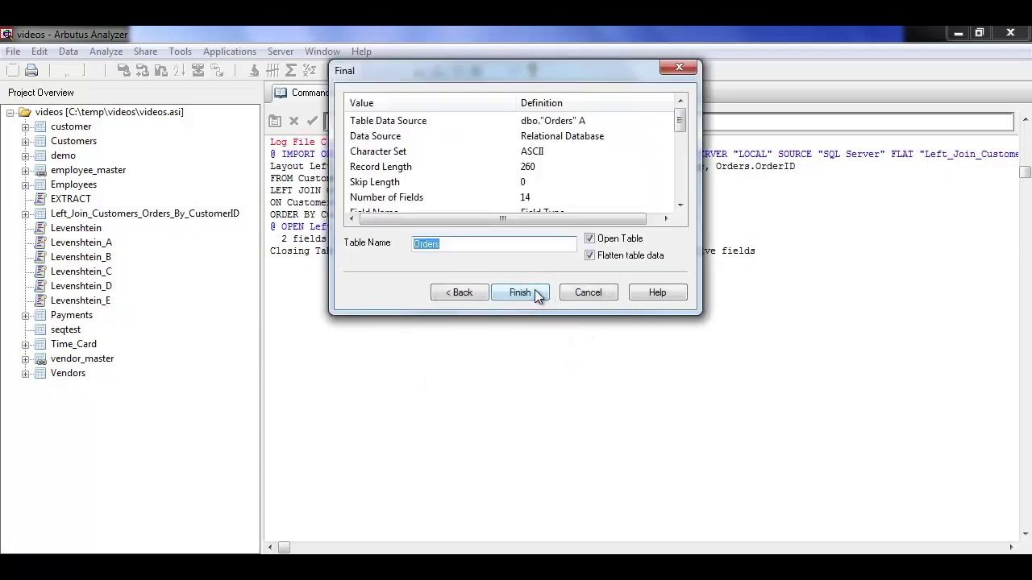
click(447, 245)
key(Home)
text(US_)
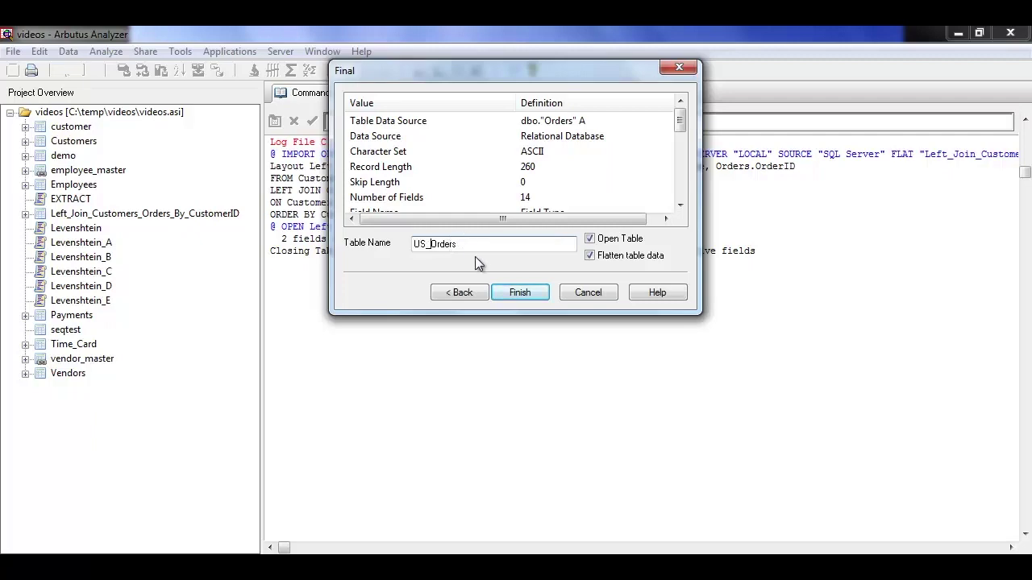
click(532, 293)
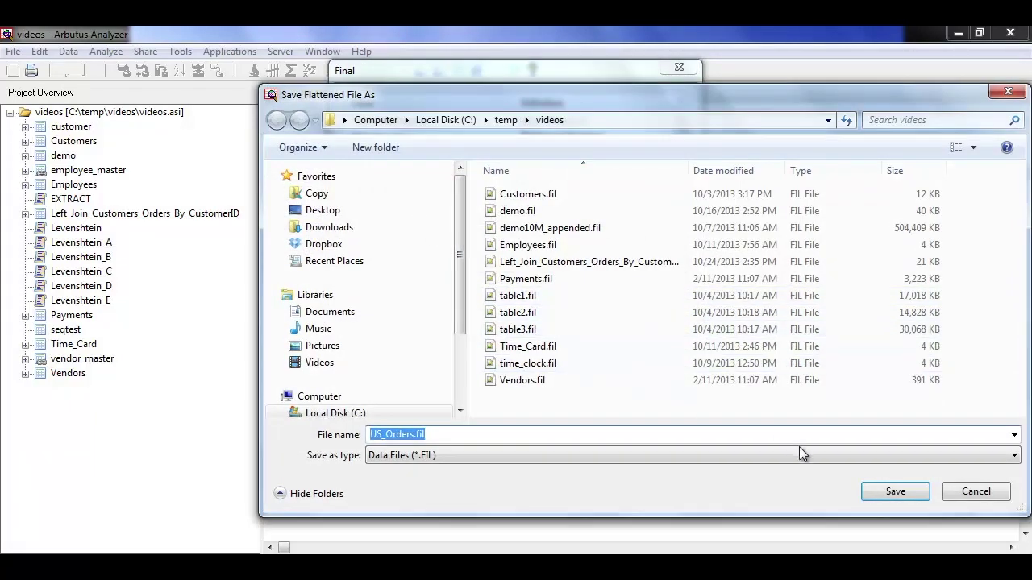
click(883, 491)
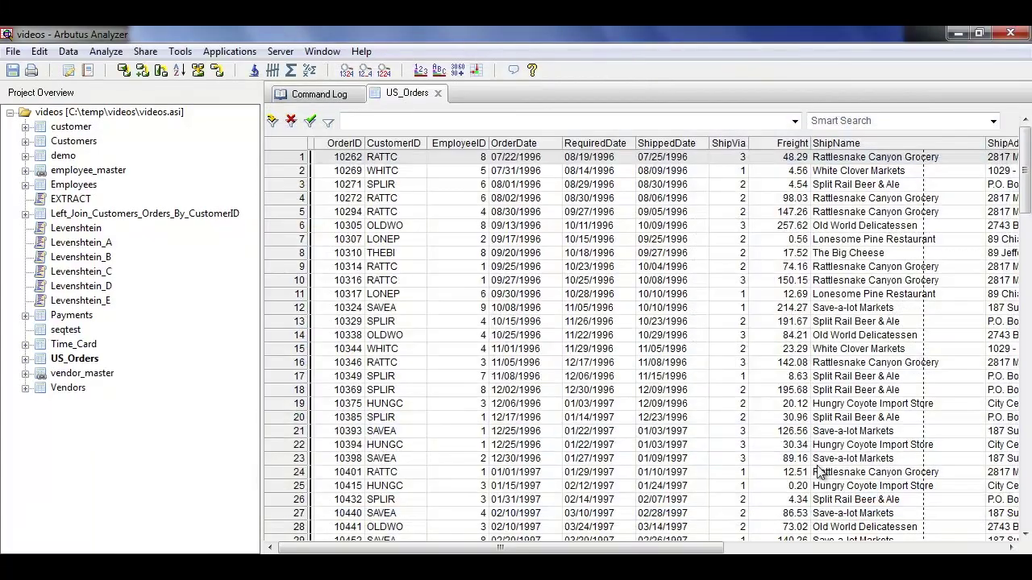
Step: Classify US_Orders on the ShipCountry column to confirm all 122 records are USA
drag(500, 549, 779, 548)
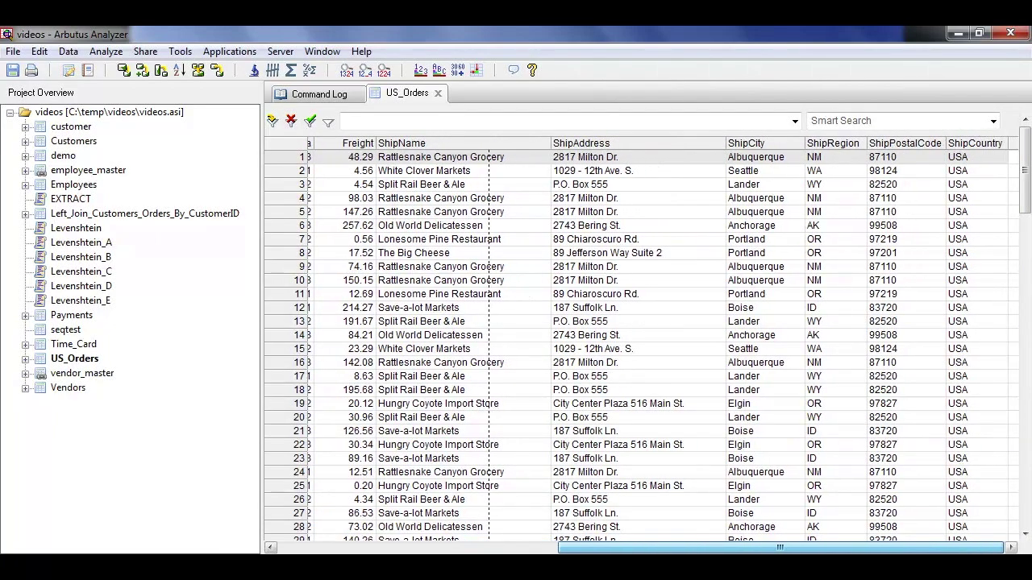
click(969, 143)
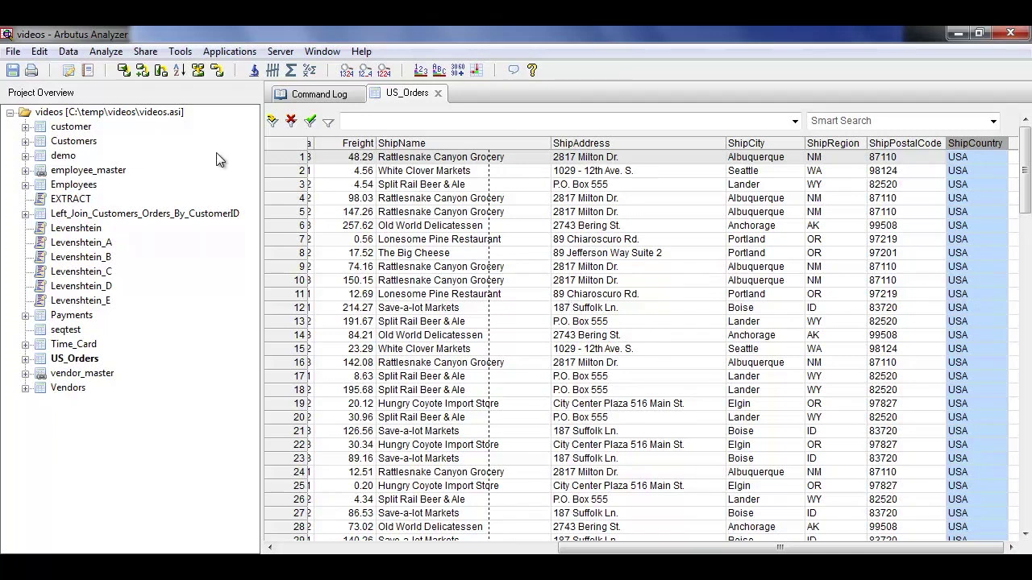
click(439, 73)
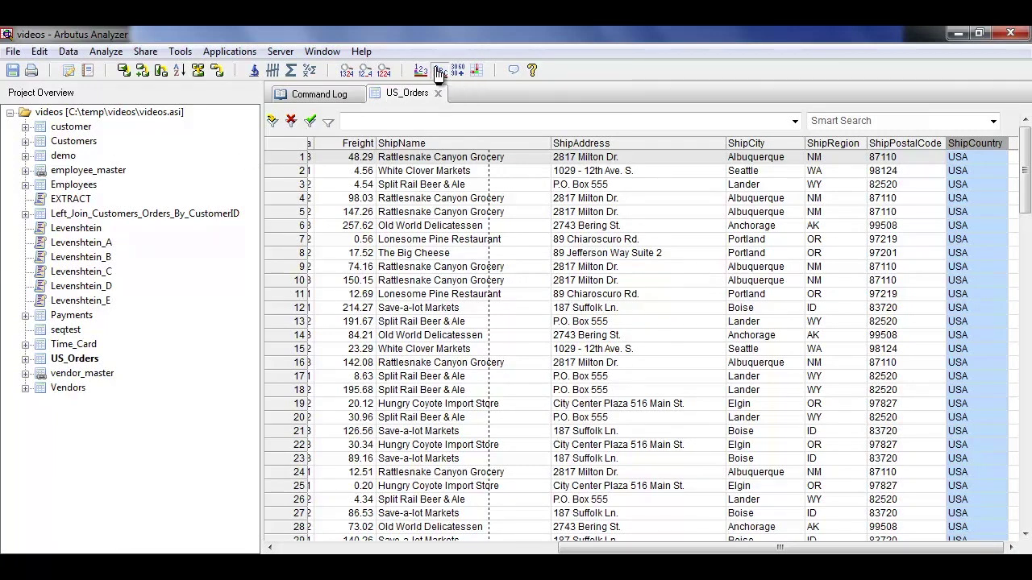